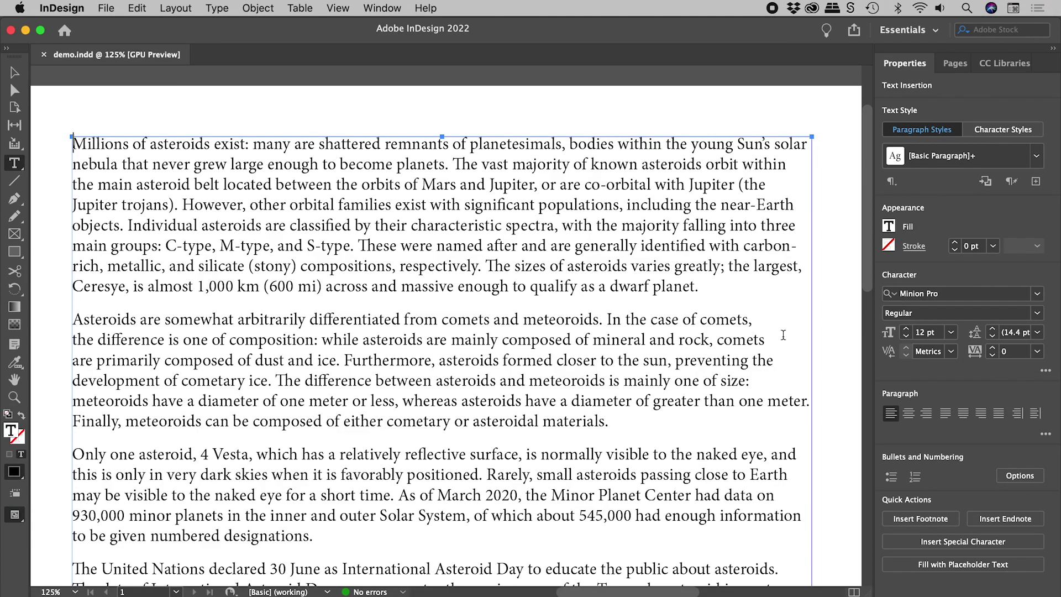
# Select all the asteroid text and expand the Properties panel's Paragraph section to show all options
pyautogui.press('Escape')
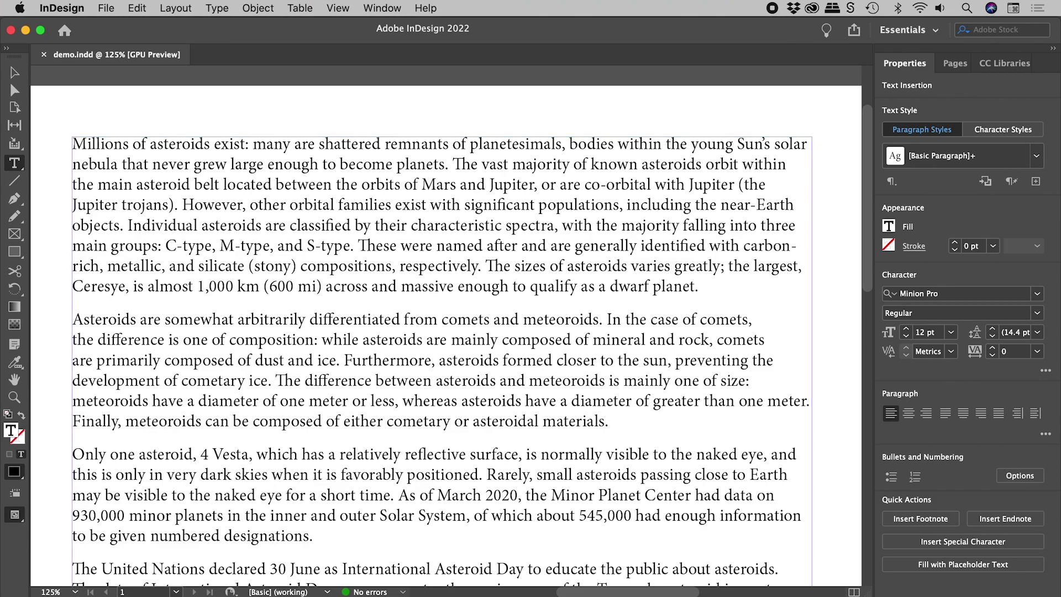
pyautogui.press('super+a')
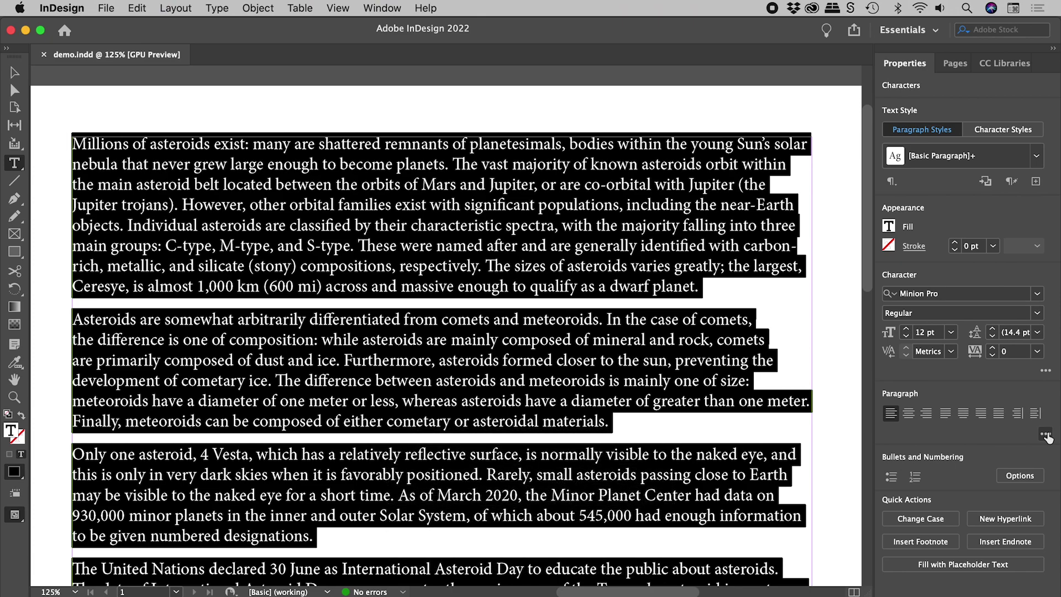
pyautogui.click(1046, 437)
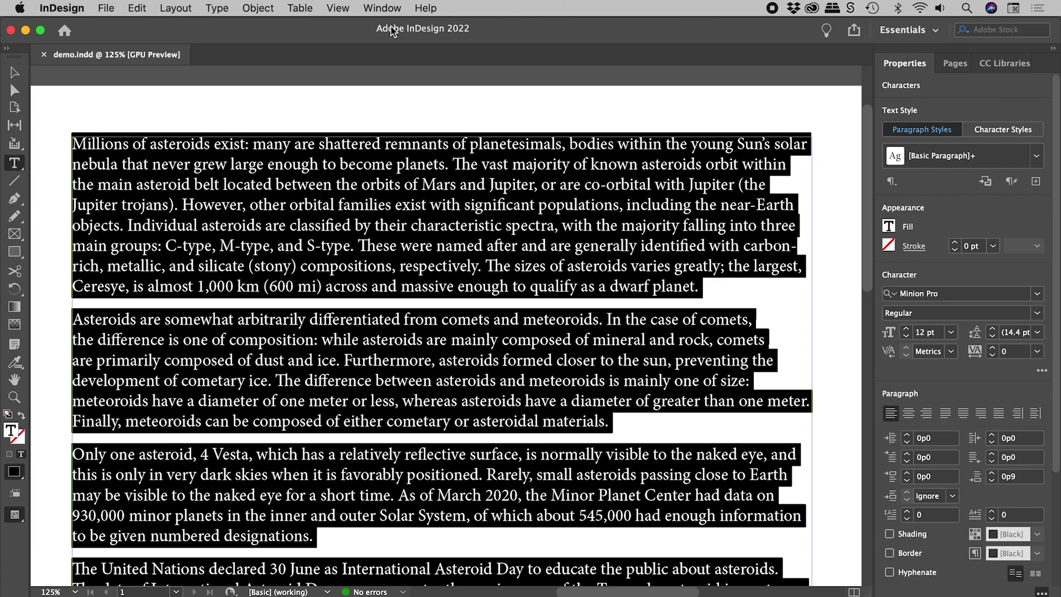
# Open the floating Paragraph panel with Show Options on, then collapse and re-expand it
pyautogui.click(382, 7)
pyautogui.moveTo(406, 371)
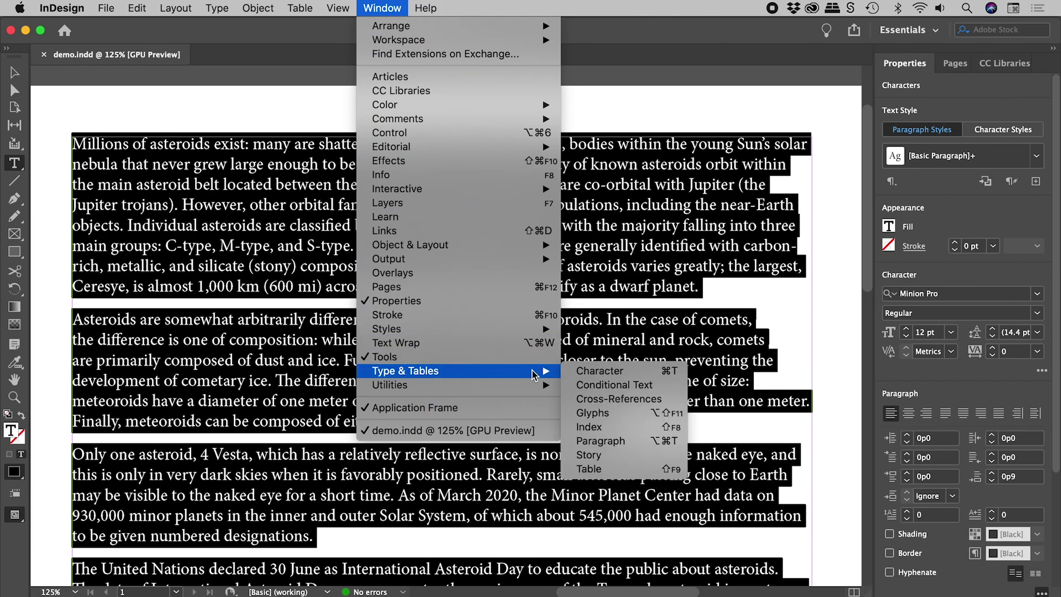
pyautogui.click(601, 440)
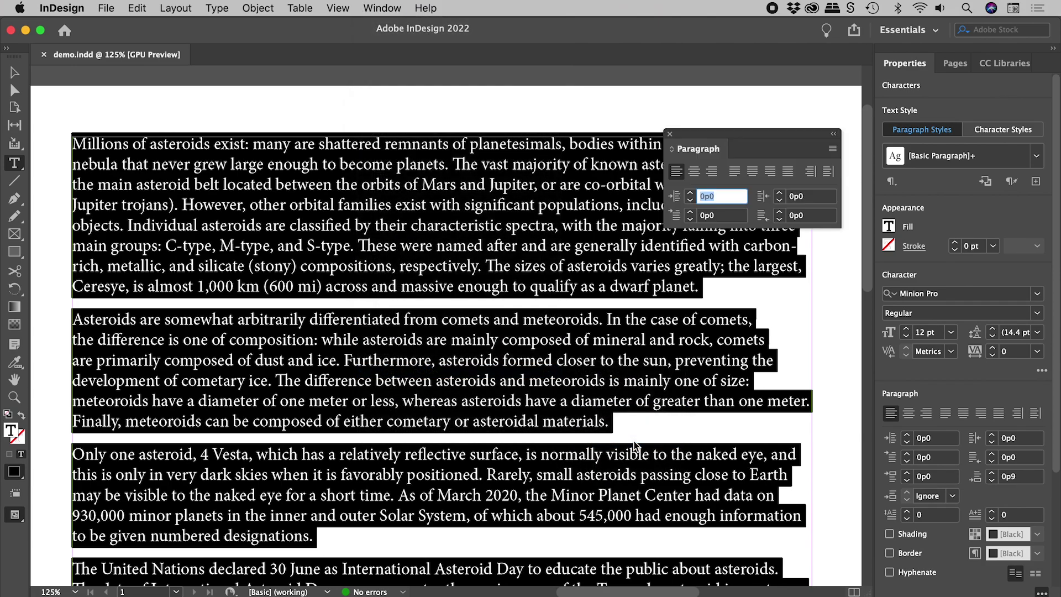
pyautogui.click(833, 148)
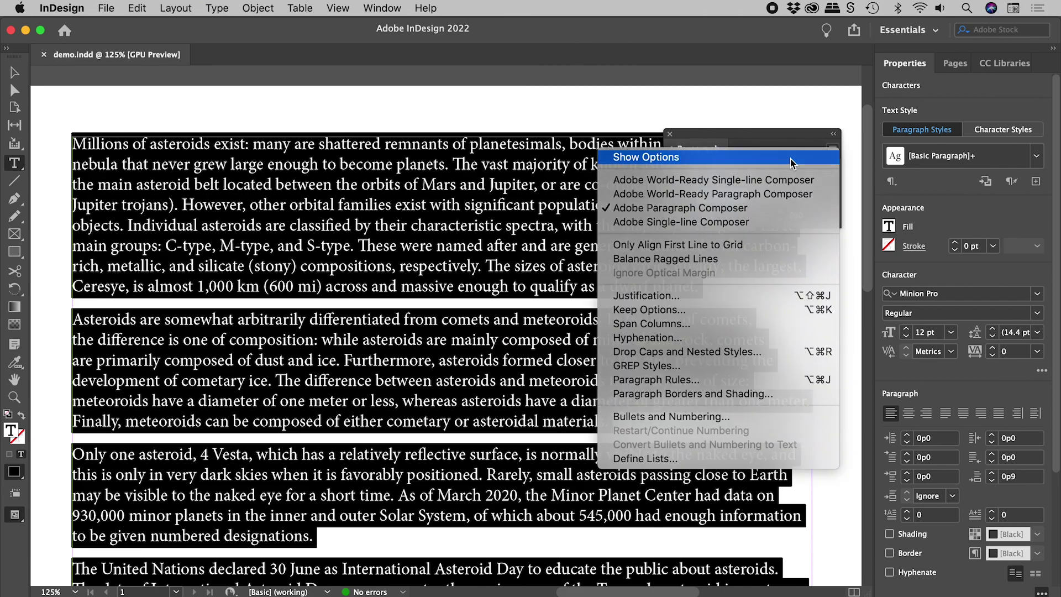
pyautogui.click(792, 159)
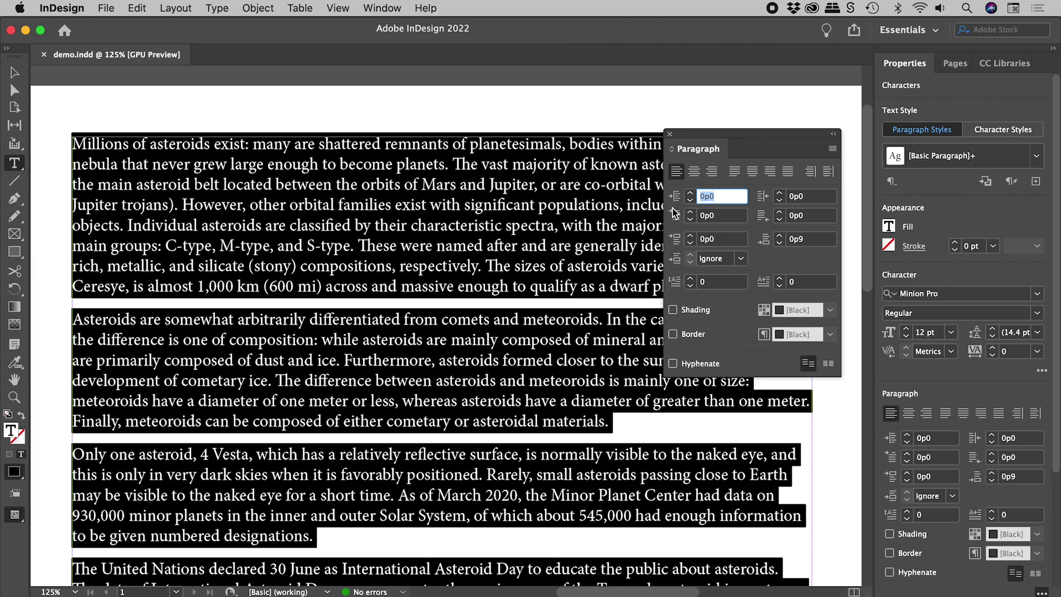
pyautogui.click(674, 150)
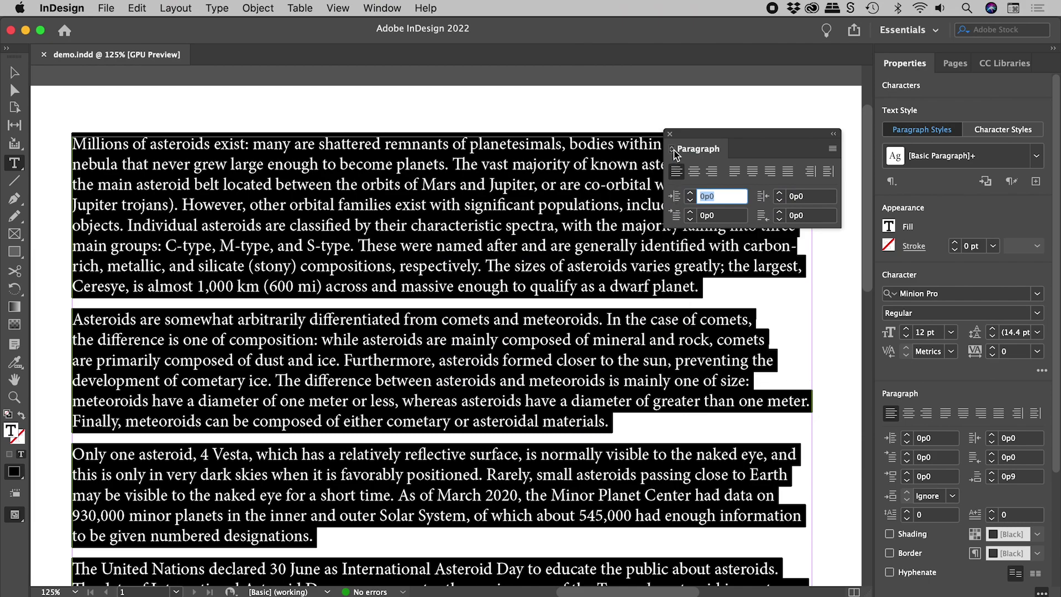
pyautogui.click(675, 153)
pyautogui.click(675, 153)
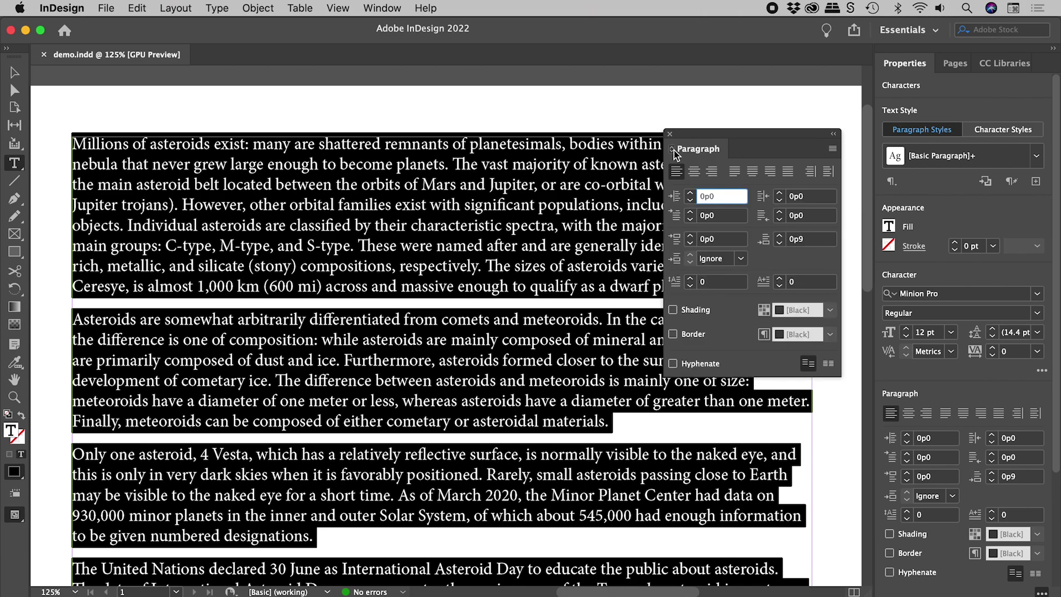
# Show the Control panel and switch it to Paragraph Formatting Controls
pyautogui.click(382, 9)
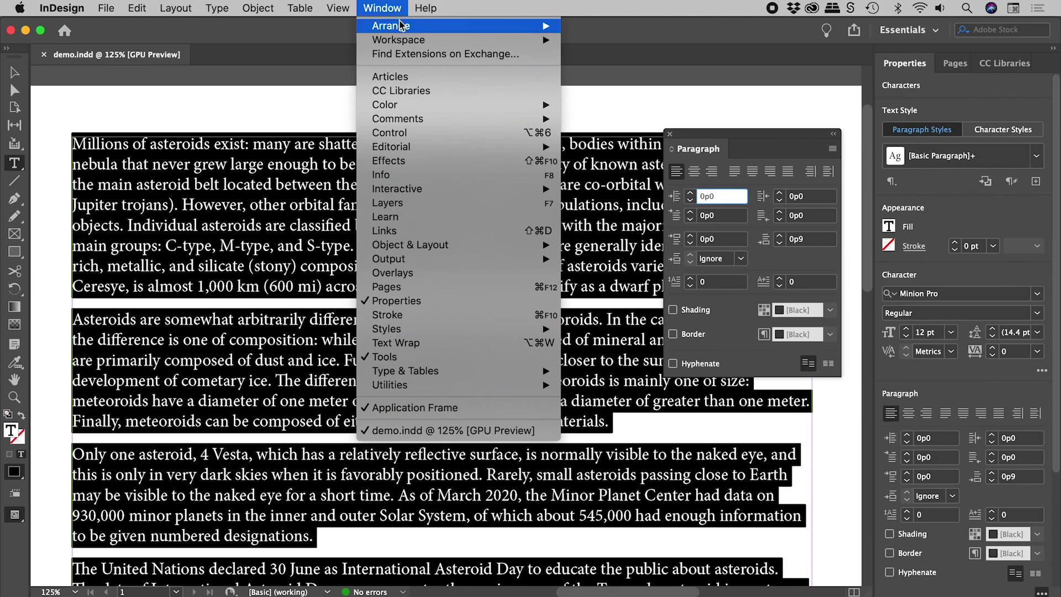
pyautogui.click(428, 135)
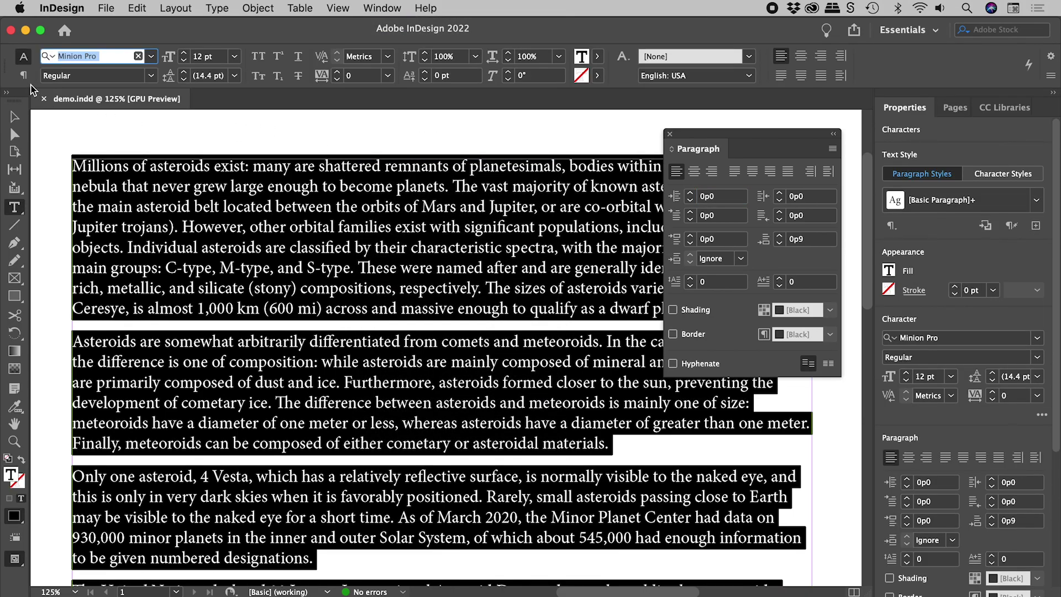
pyautogui.click(23, 75)
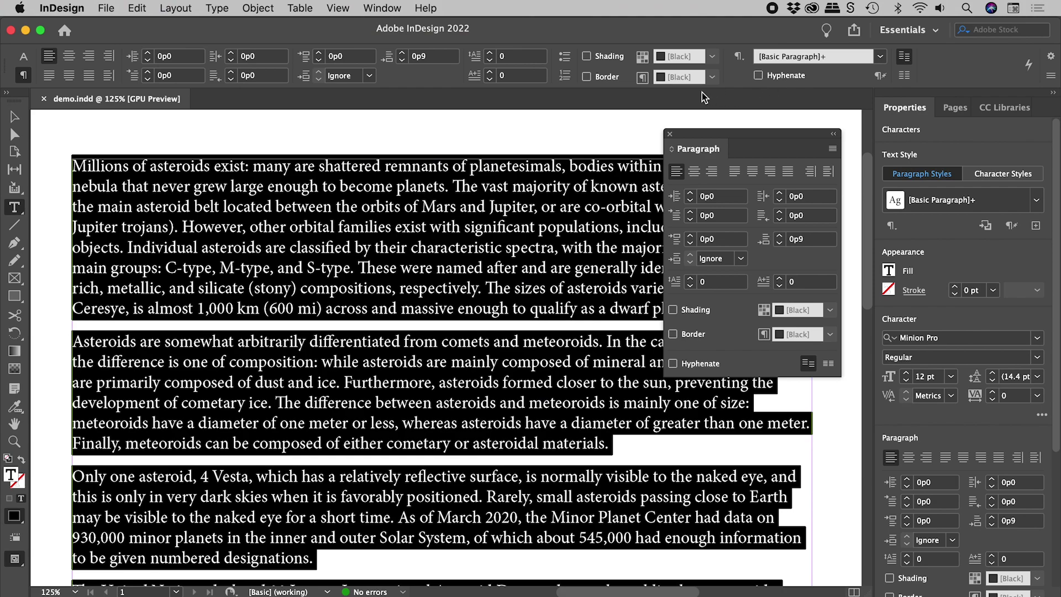
# Apply the Control panel's Bulleted List to the selected asteroid paragraphs
pyautogui.click(565, 58)
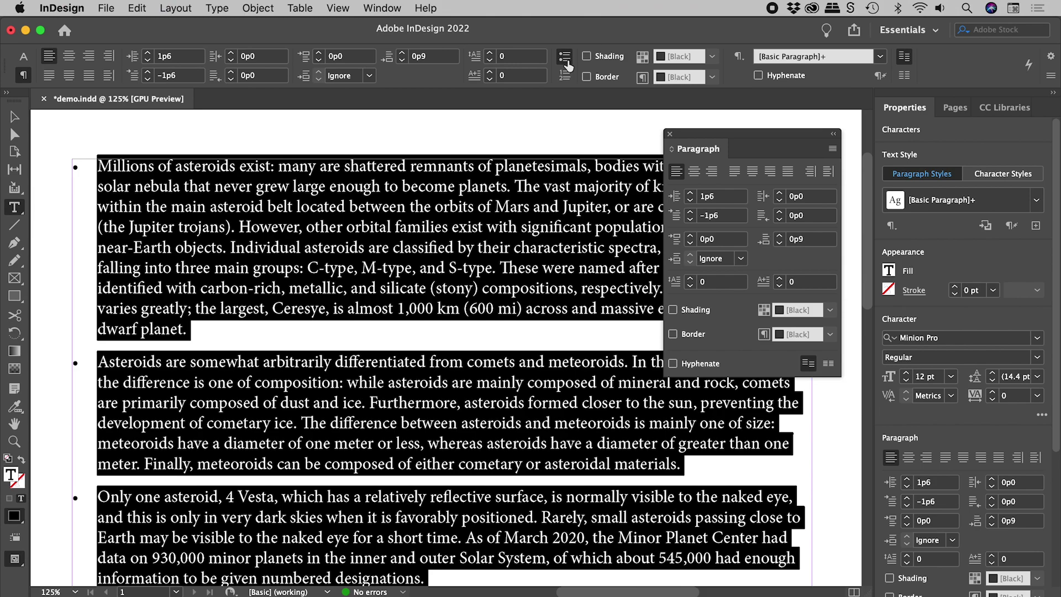
# Option-click Bulleted List to bring up the Bullets and Numbering dialog
pyautogui.keyDown('alt'); pyautogui.click(564, 57); pyautogui.keyUp('alt')
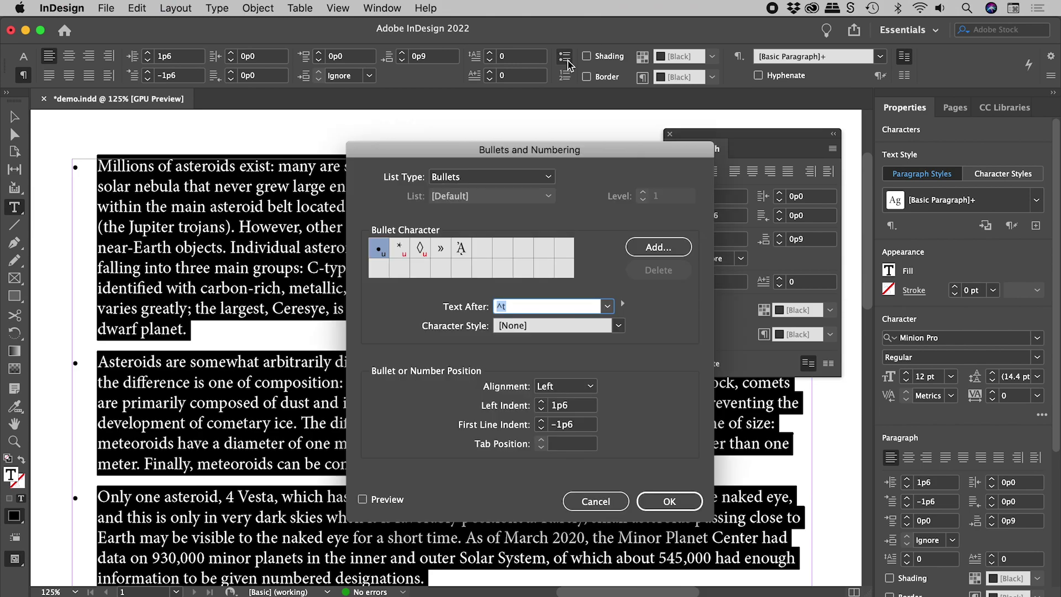